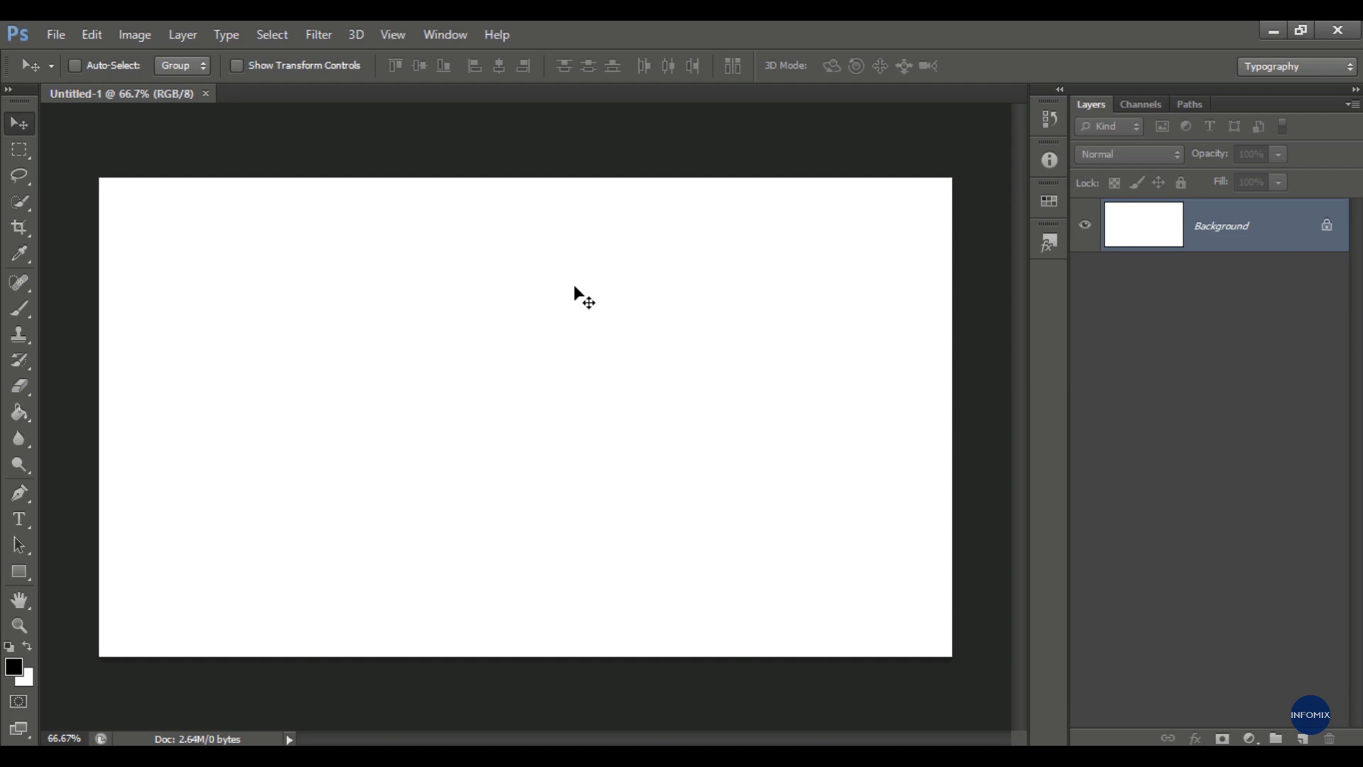
- Open the giraffe JPG from the Animal folder, launching it in Camera Raw
click(321, 38)
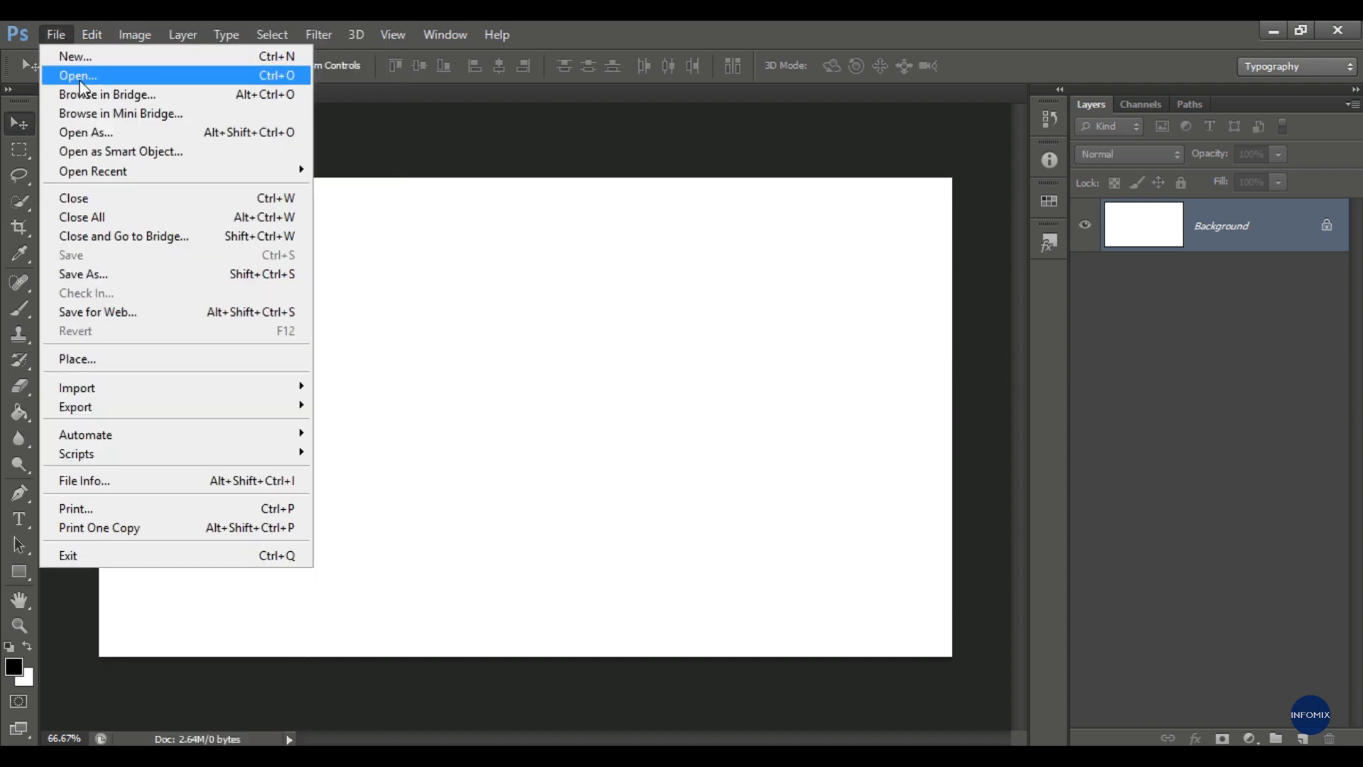
click(97, 73)
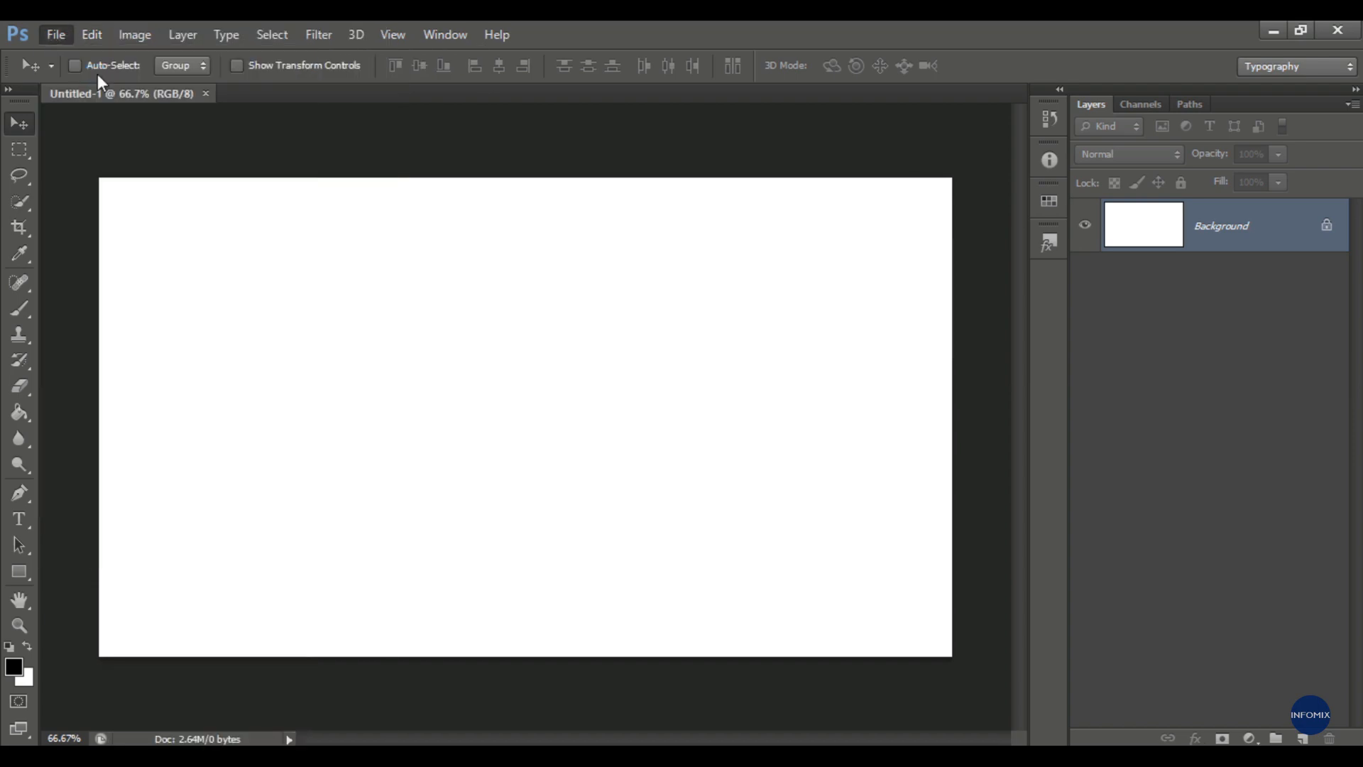
click(869, 392)
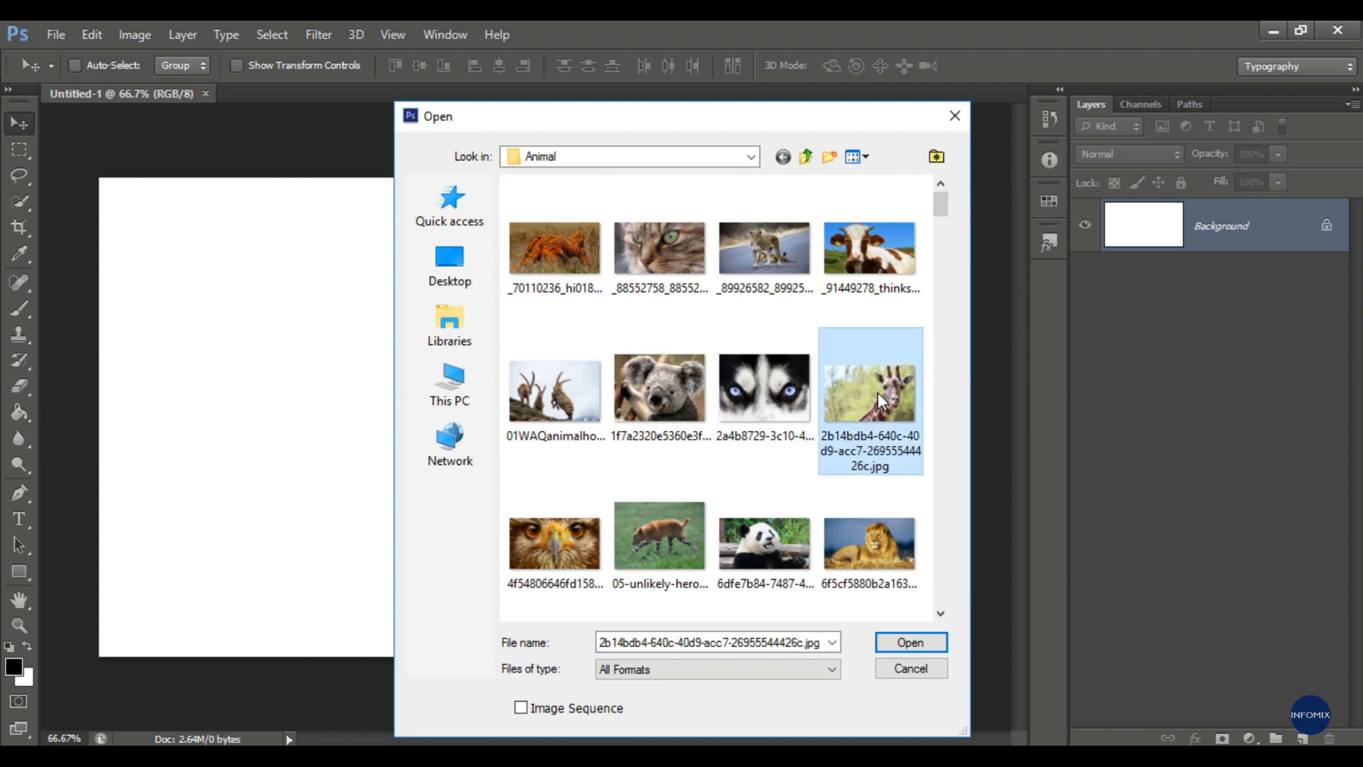
click(910, 642)
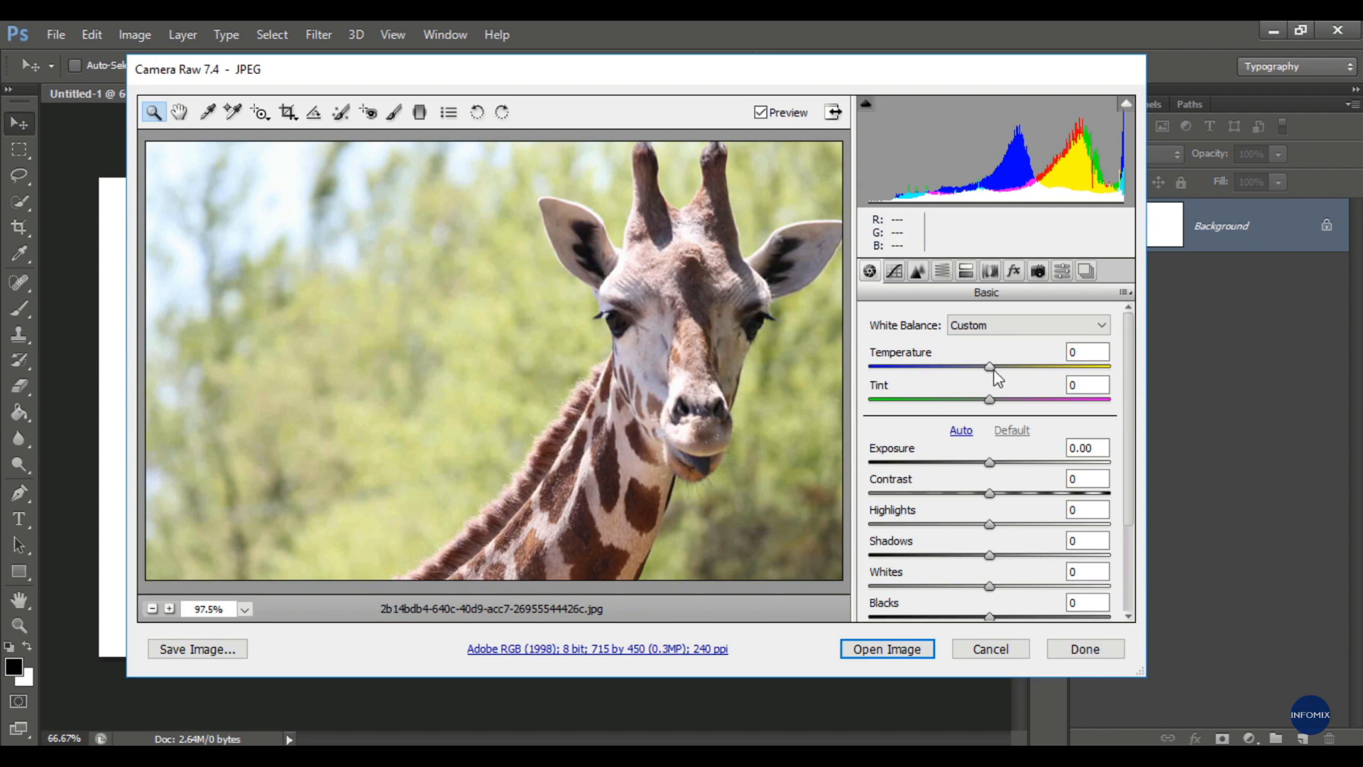
- Drag Temperature far left for a strong blue cast and open it as a smart object
drag(991, 367, 895, 369)
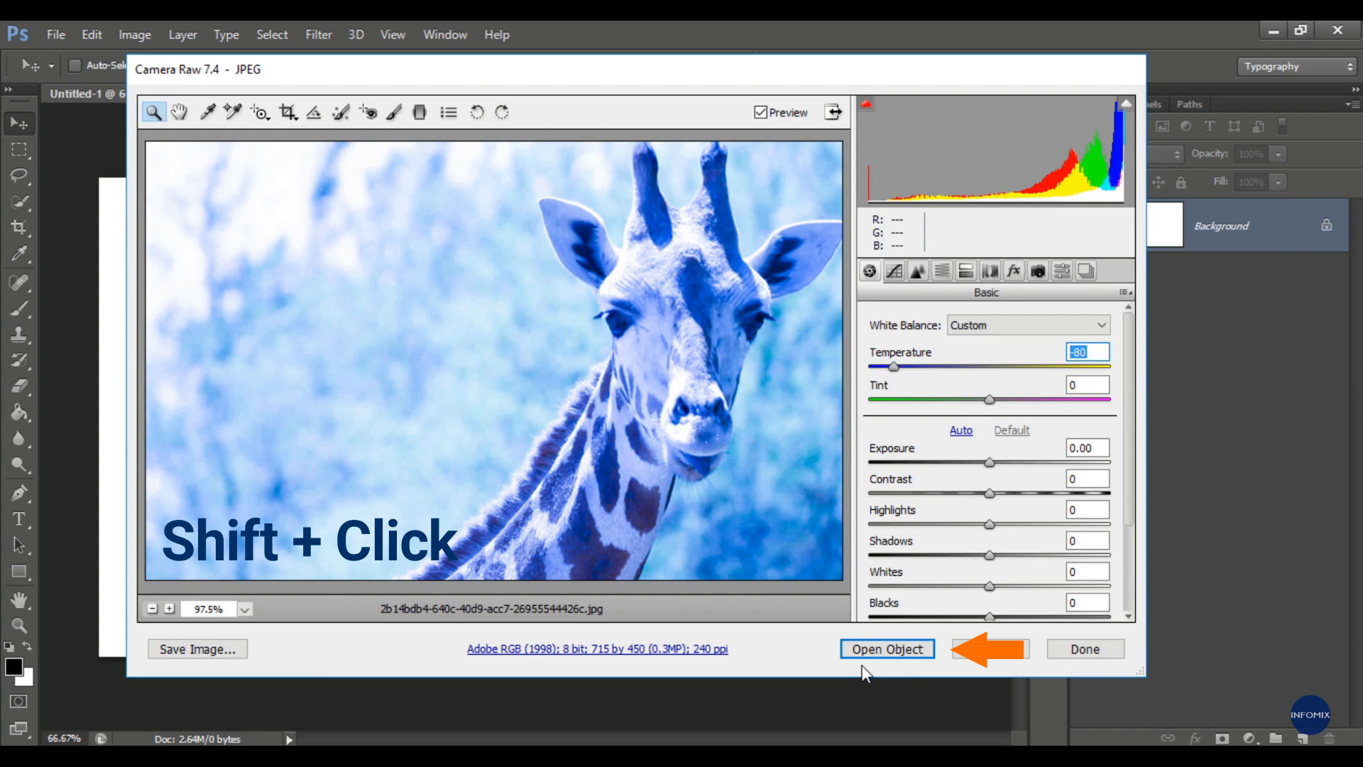
shift+click(888, 649)
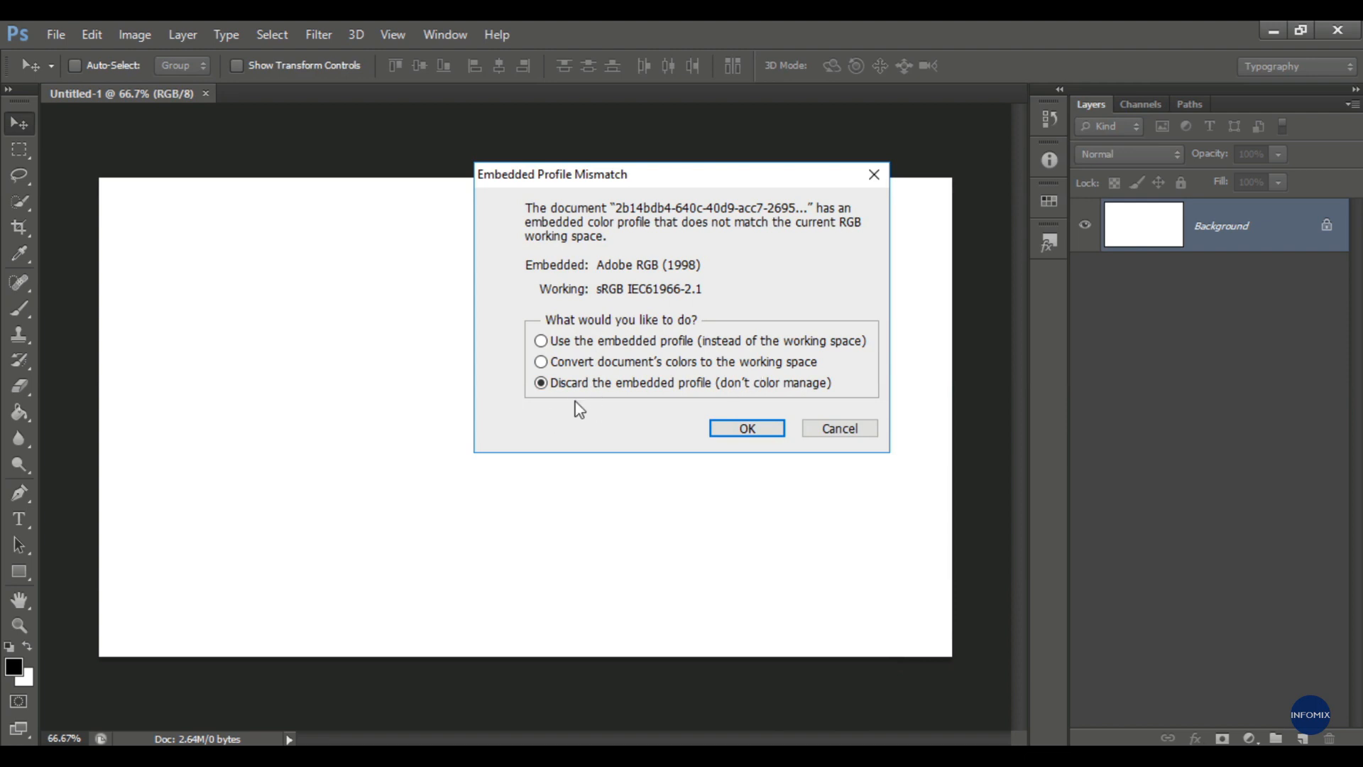
- Accept the Embedded Profile Mismatch dialog so the blue giraffe opens as a smart object
click(747, 429)
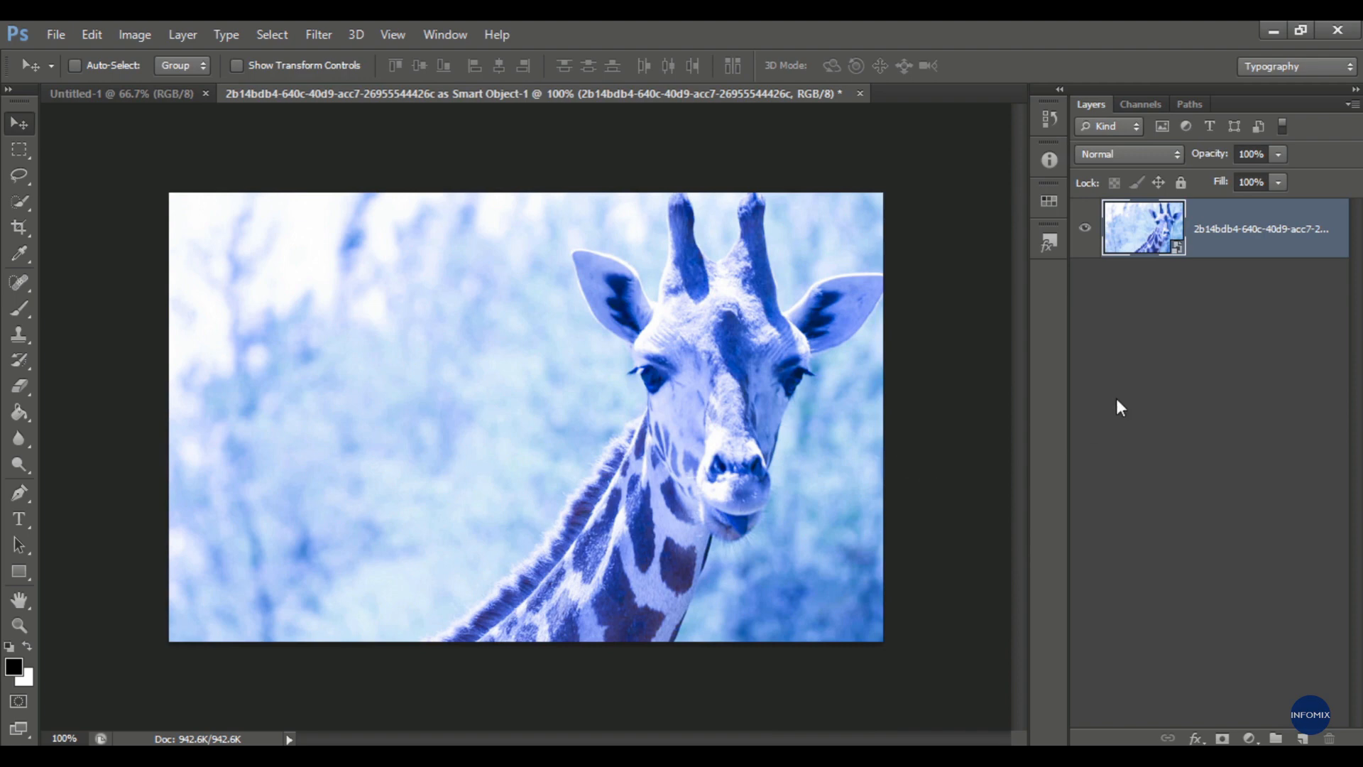
- Re-edit the smart object in Camera Raw, setting Temperature to +75 for a warm yellow tone
double_click(1142, 232)
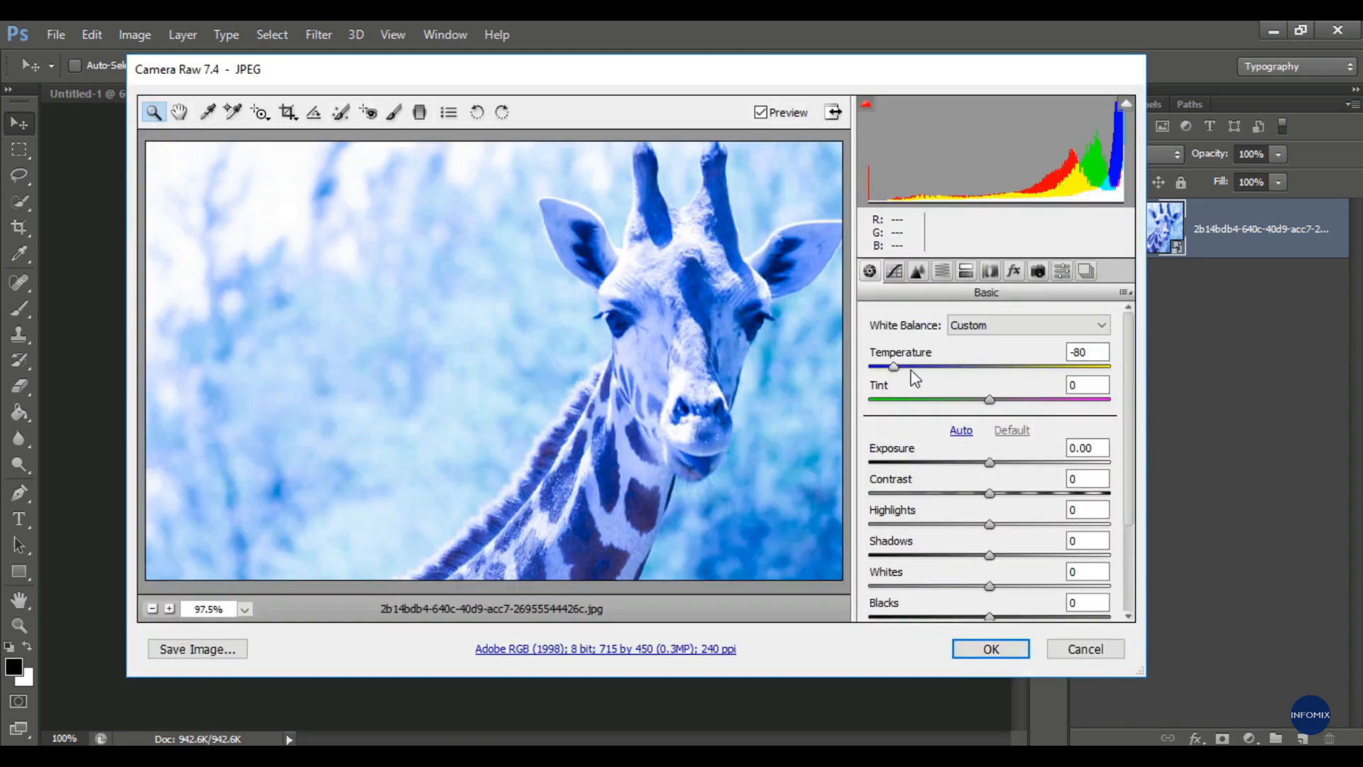
drag(896, 368, 1079, 368)
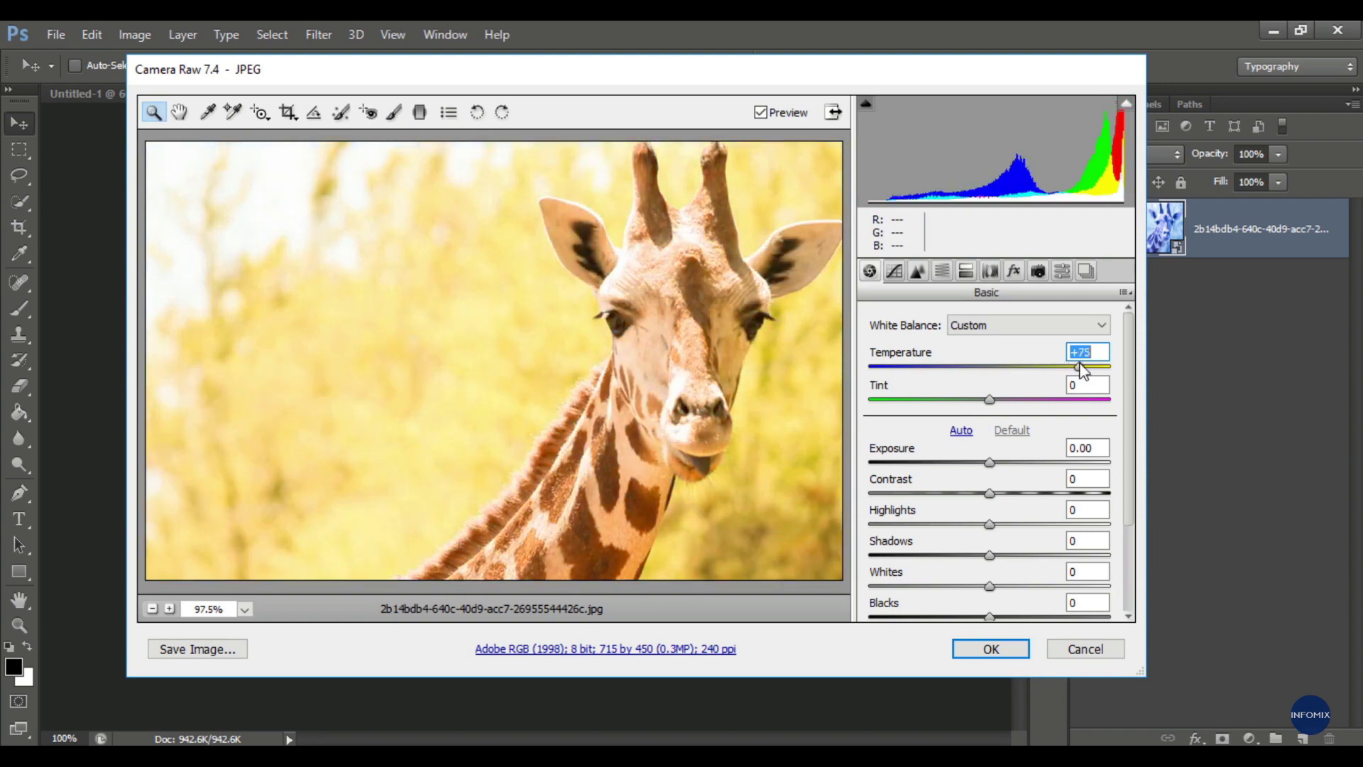
click(990, 648)
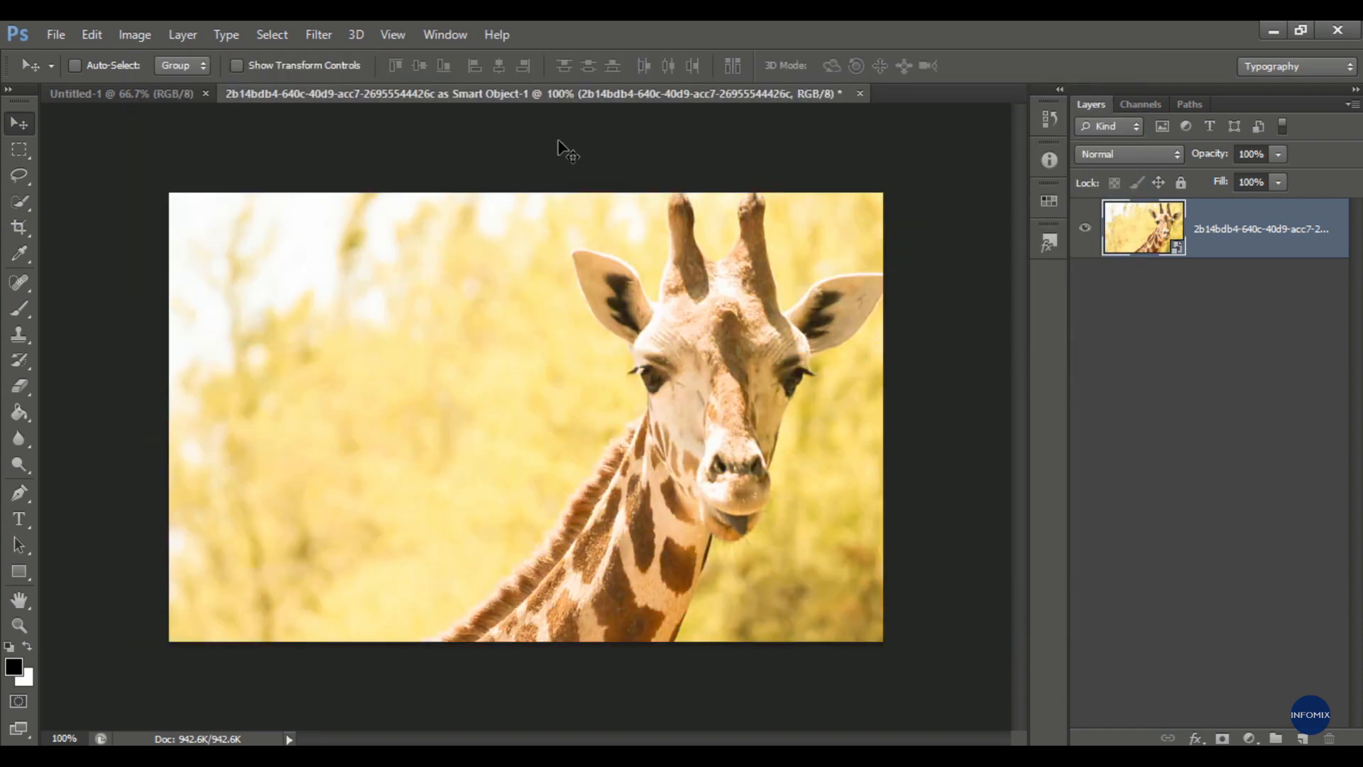